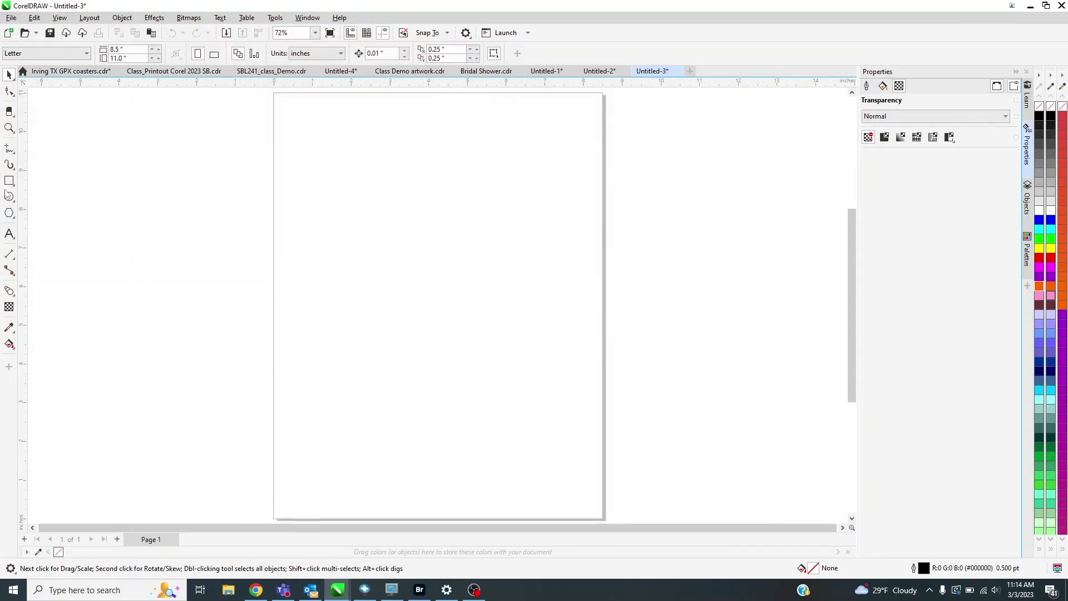
Step: Draw a rectangle in the page's upper left and size it to a 1-inch square
{"action": "left_click", "coordinate": [9, 180]}
{"action": "left_click_drag", "start_coordinate": [326, 188], "coordinate": [376, 229]}
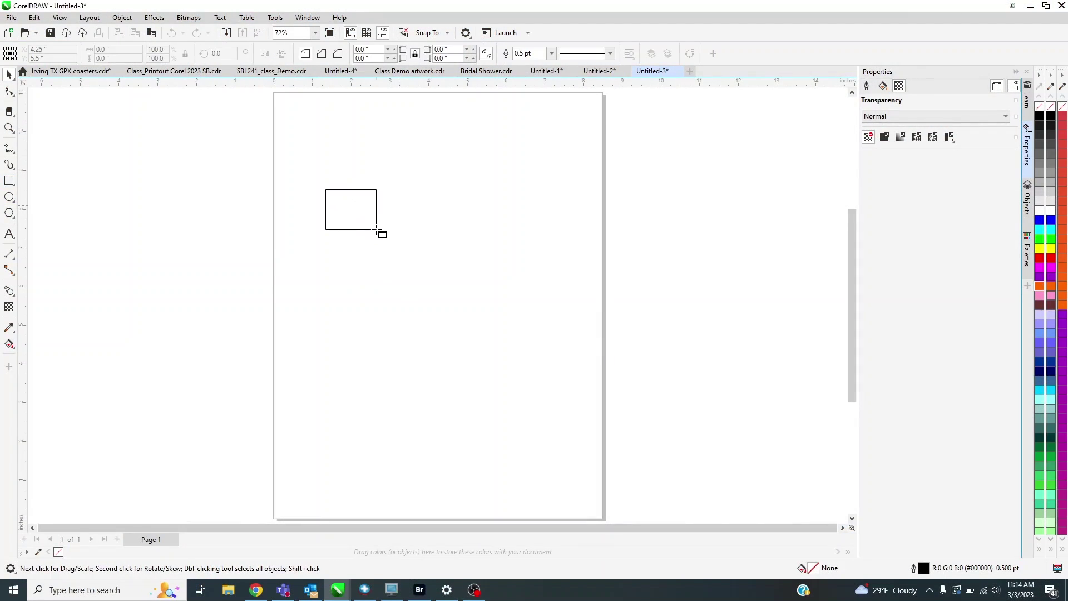
{"action": "left_click", "coordinate": [98, 50]}
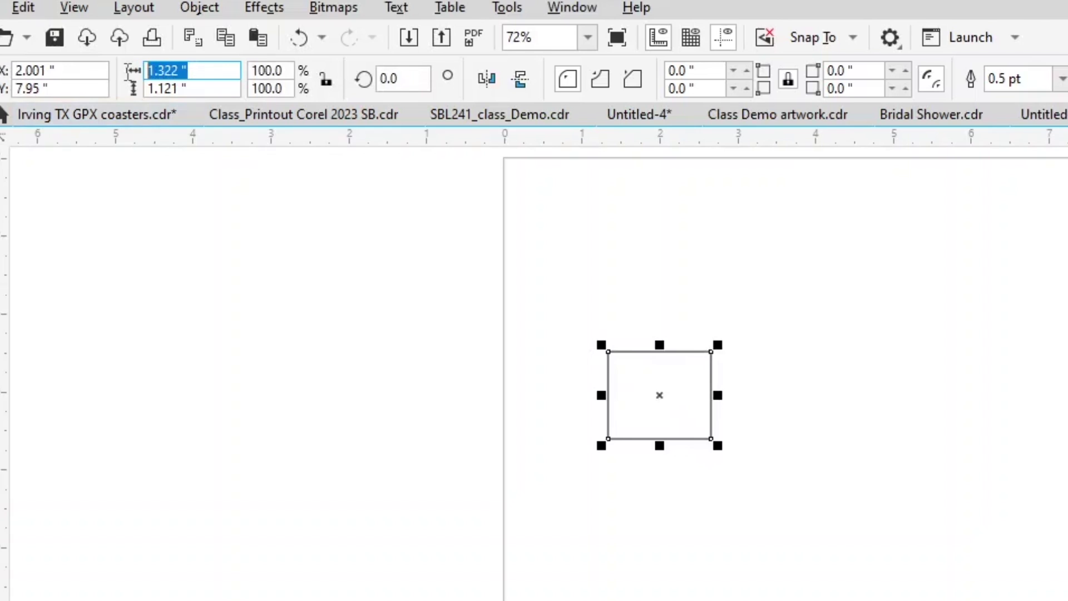
{"action": "type", "text": "1"}
{"action": "key", "text": "Tab"}
{"action": "type", "text": "1"}
{"action": "key", "text": "Return"}
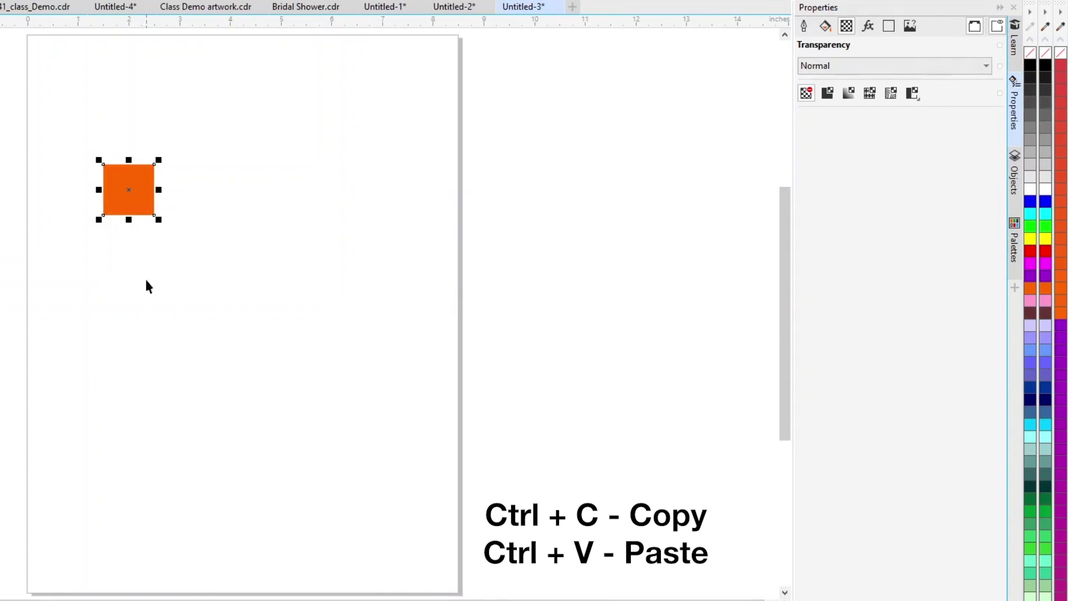
Step: Copy the orange square, place the duplicate to its right and fill it purple
{"action": "key", "text": "ctrl+c"}
{"action": "mouse_move", "coordinate": [127, 186]}
{"action": "left_mouse_down"}
{"action": "mouse_move", "coordinate": [206, 198]}
{"action": "mouse_move", "coordinate": [197, 191]}
{"action": "left_mouse_up"}
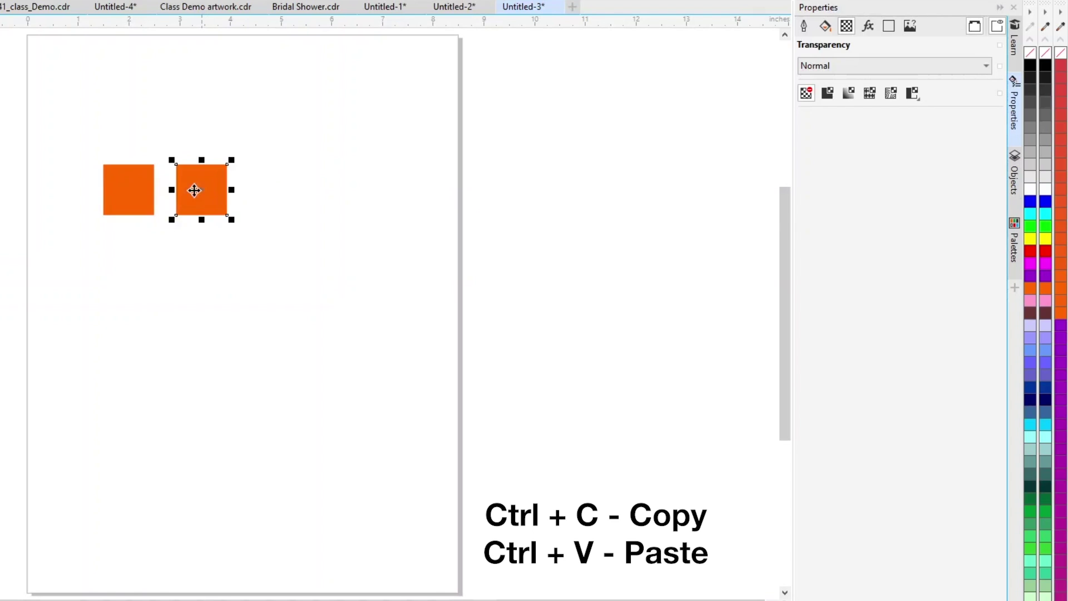
{"action": "left_click", "coordinate": [1033, 278]}
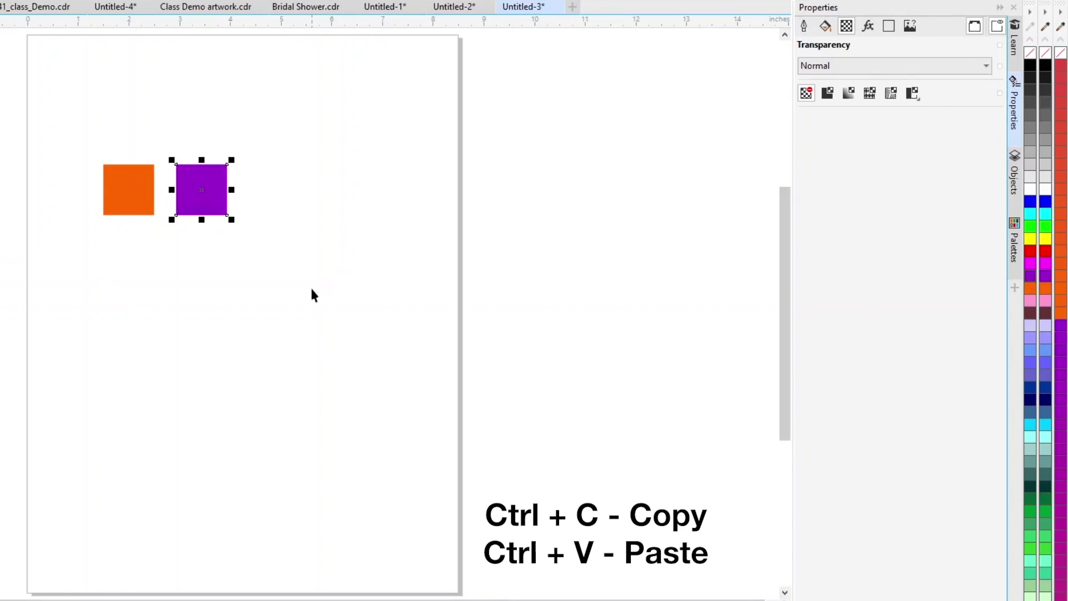
{"action": "left_click", "coordinate": [373, 281]}
{"action": "left_click", "coordinate": [334, 268]}
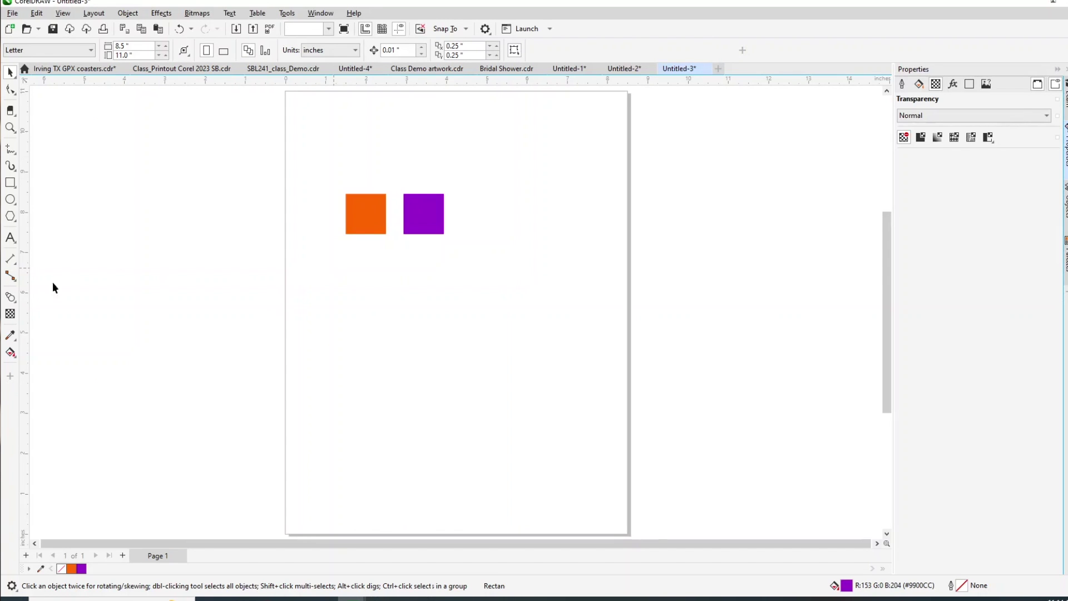
Step: Use the Blend tool to create an orange-to-purple gradient strip between the two squares
{"action": "left_click", "coordinate": [14, 302]}
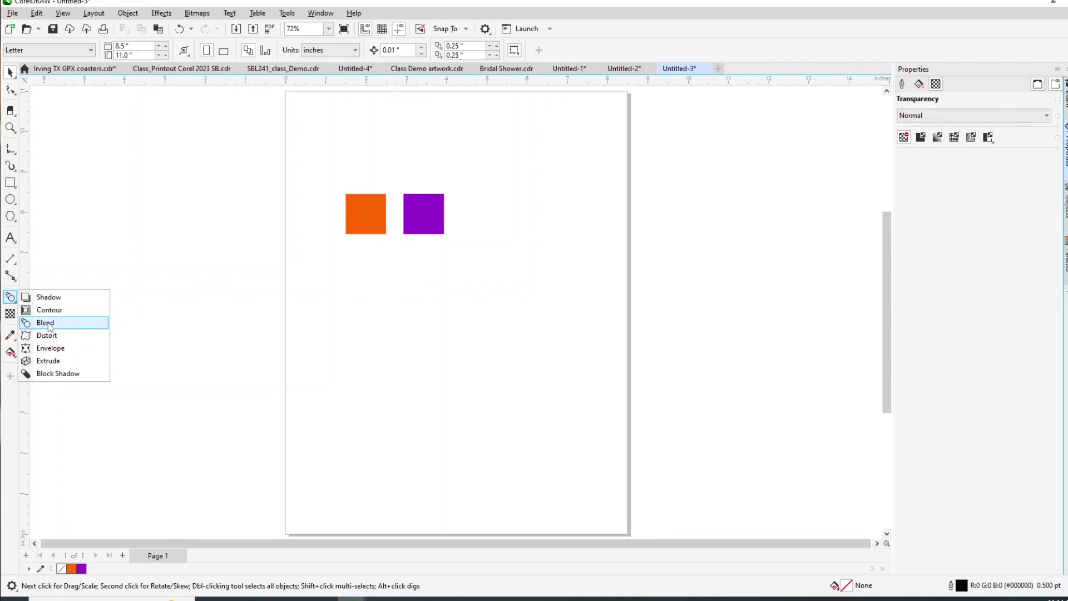
{"action": "left_click", "coordinate": [48, 326]}
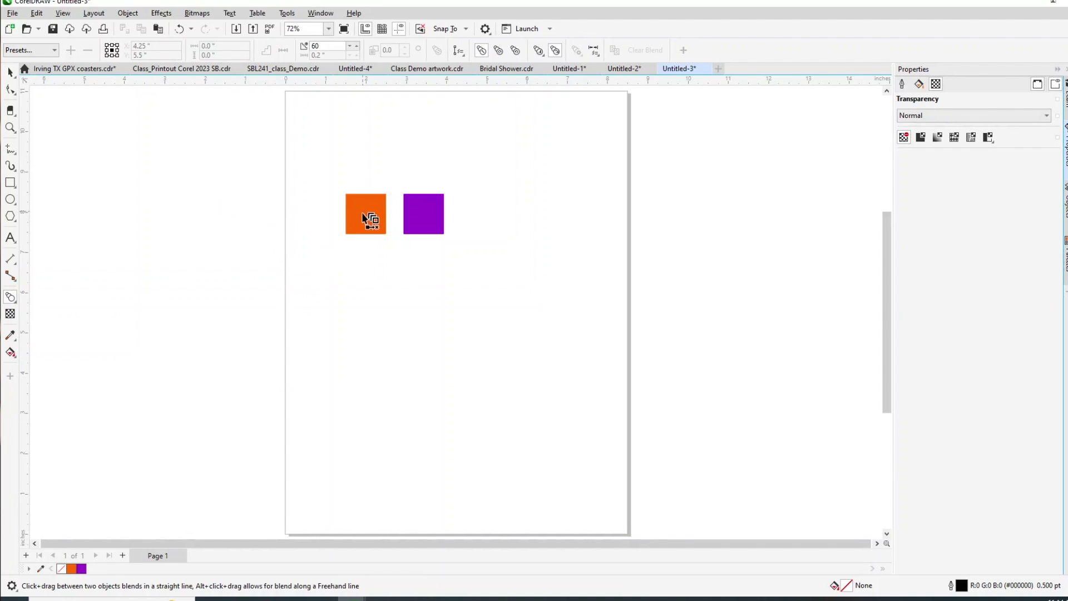
{"action": "left_click_drag", "start_coordinate": [370, 219], "coordinate": [443, 216]}
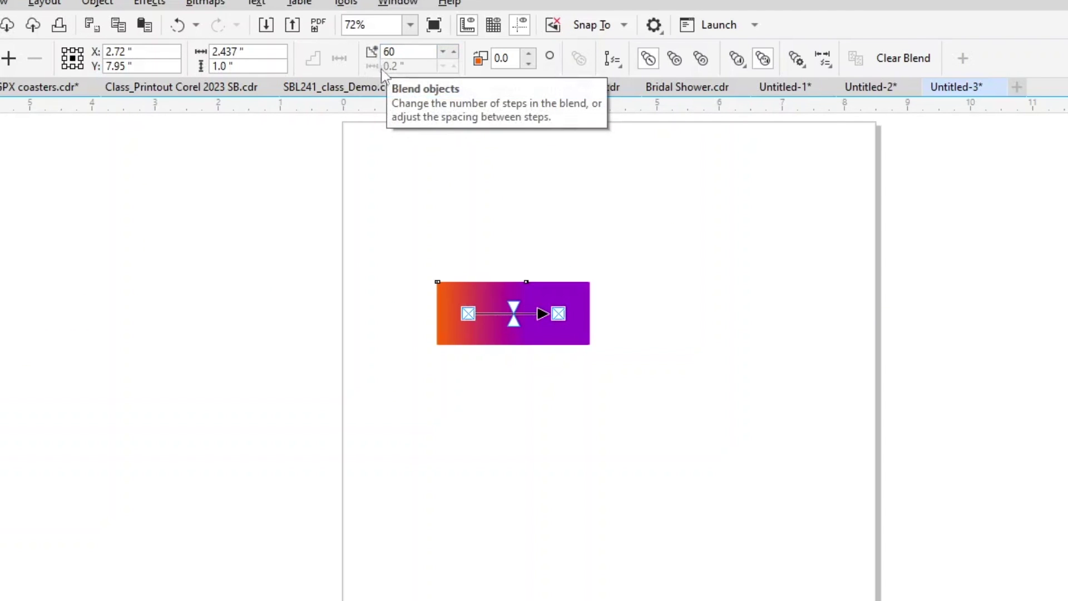
{"action": "left_click", "coordinate": [394, 52]}
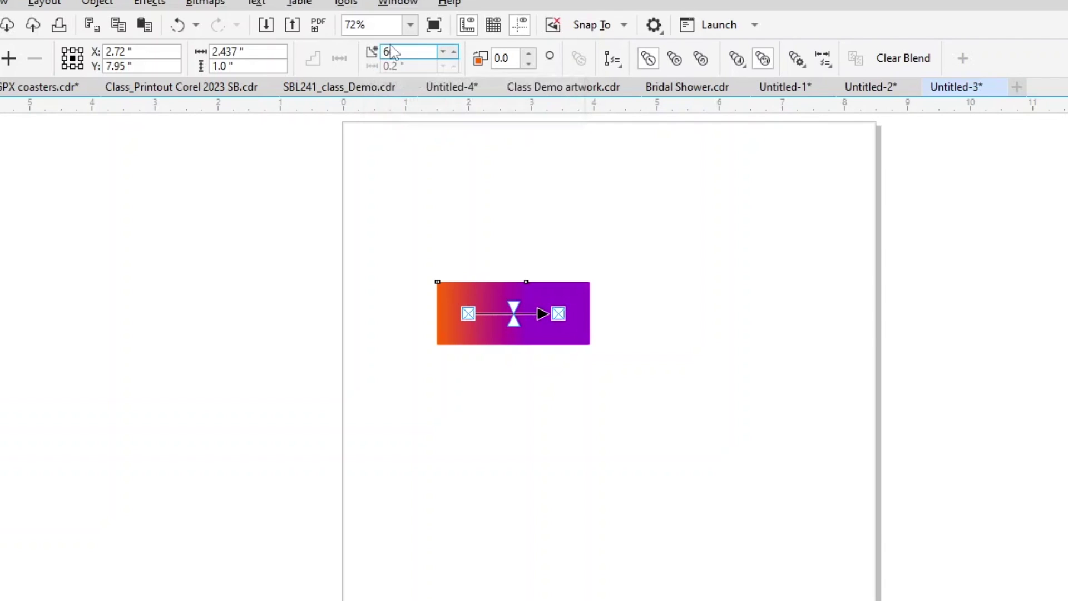
{"action": "type", "text": "0"}
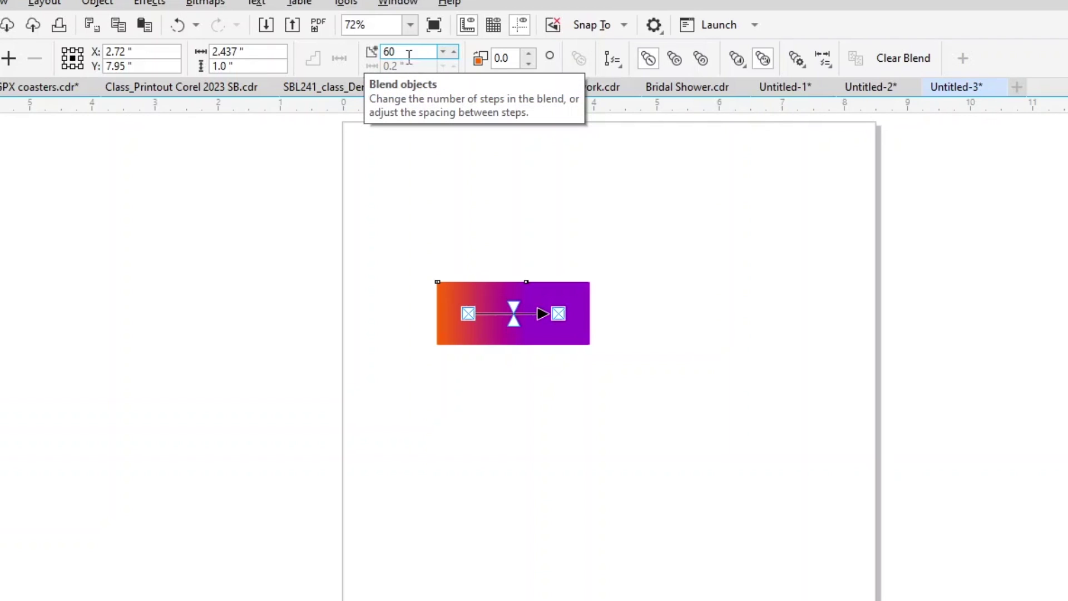
{"action": "double_click", "coordinate": [396, 52]}
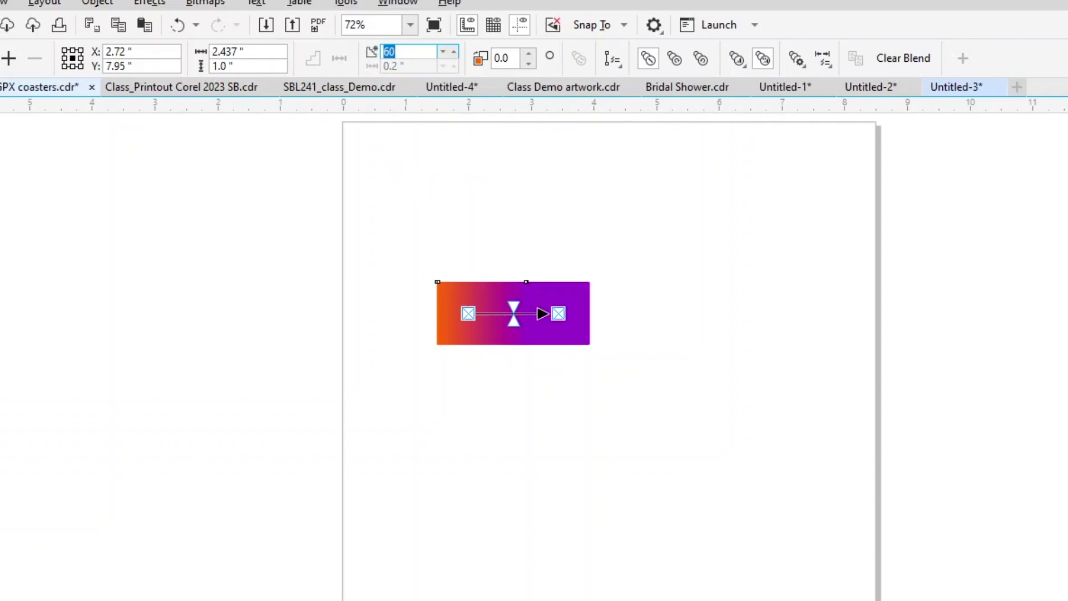
{"action": "key", "text": "Return"}
{"action": "key", "text": "space"}
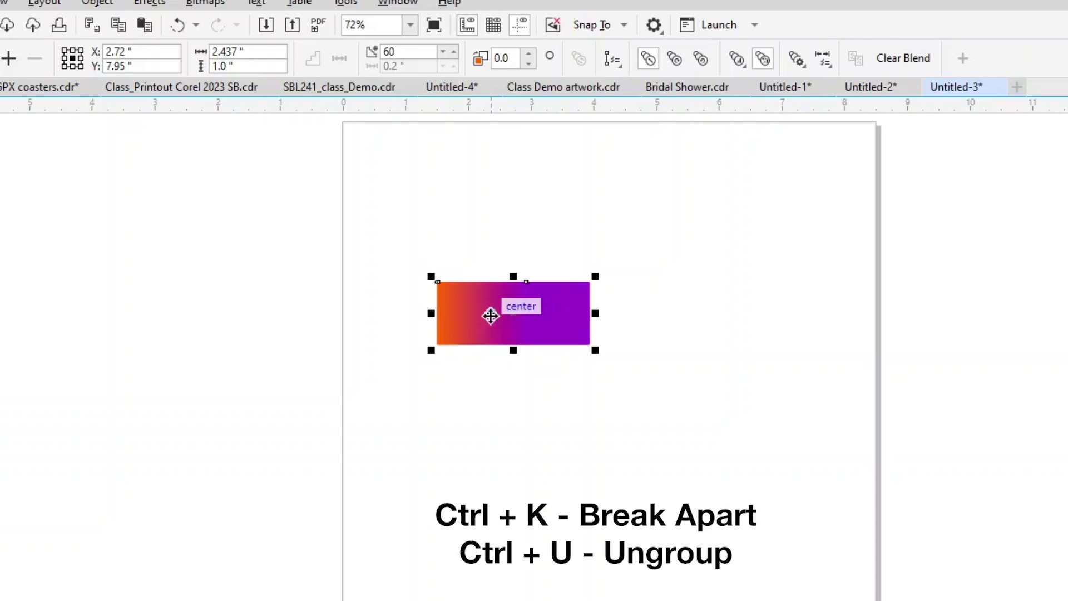
Step: Break the blend apart (Ctrl+K) and ungroup it (Ctrl+U) into individual step squares
{"action": "key", "text": "ctrl+k"}
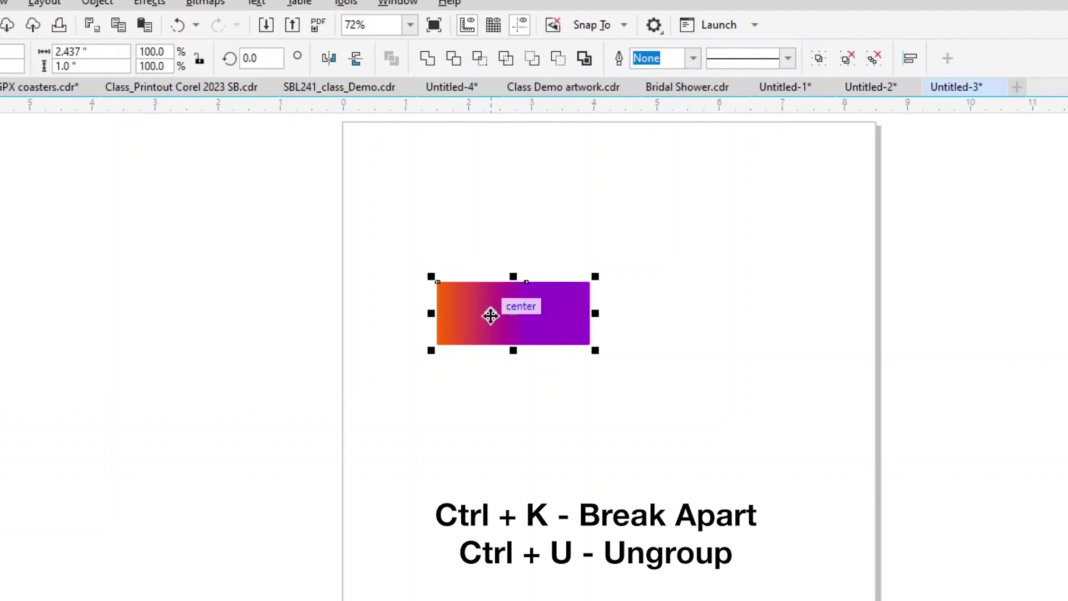
{"action": "key", "text": "ctrl+u"}
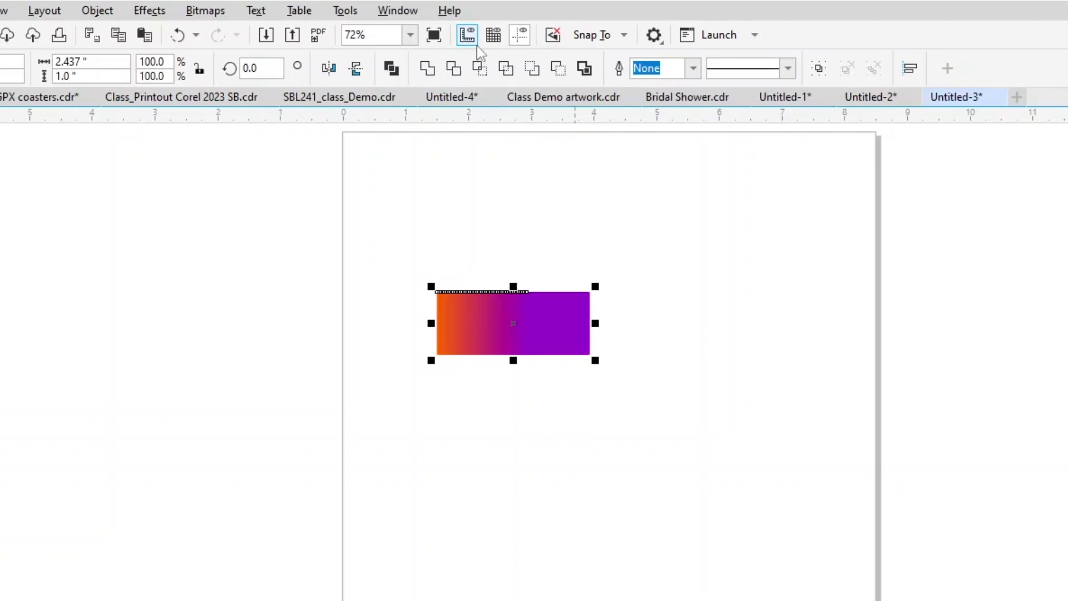
Step: Create a palette from the selection's colours and save it as 'Purple orange'
{"action": "left_click", "coordinate": [399, 12]}
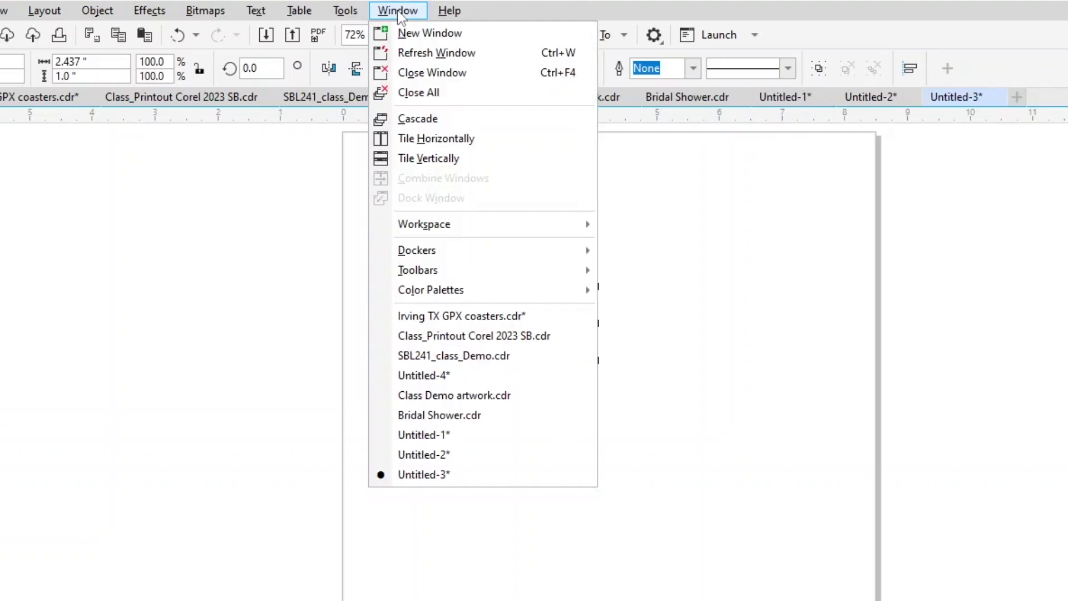
{"action": "mouse_move", "coordinate": [431, 290]}
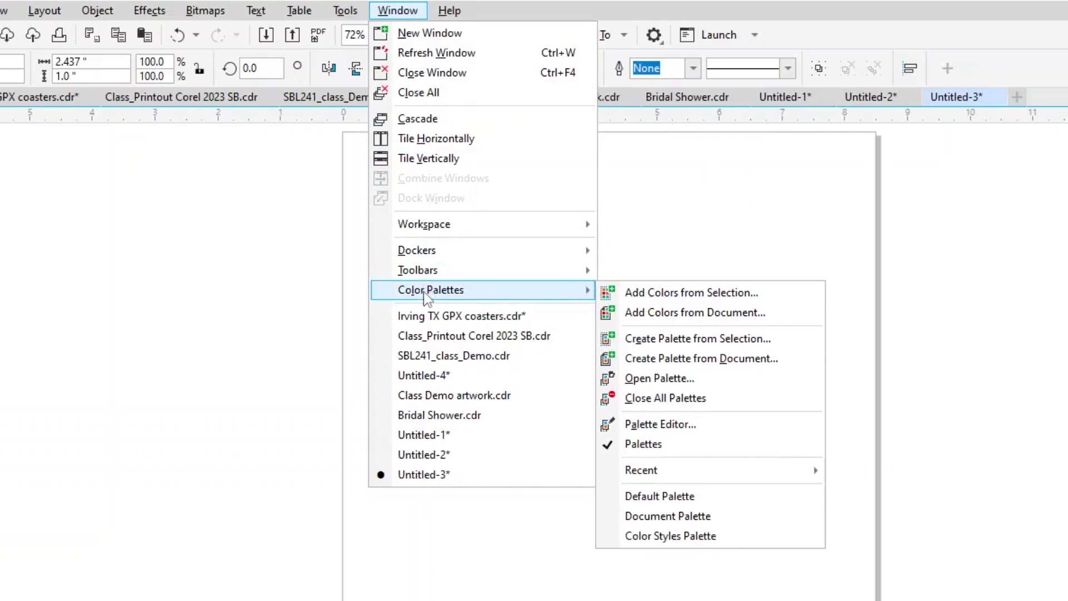
{"action": "left_click", "coordinate": [679, 340]}
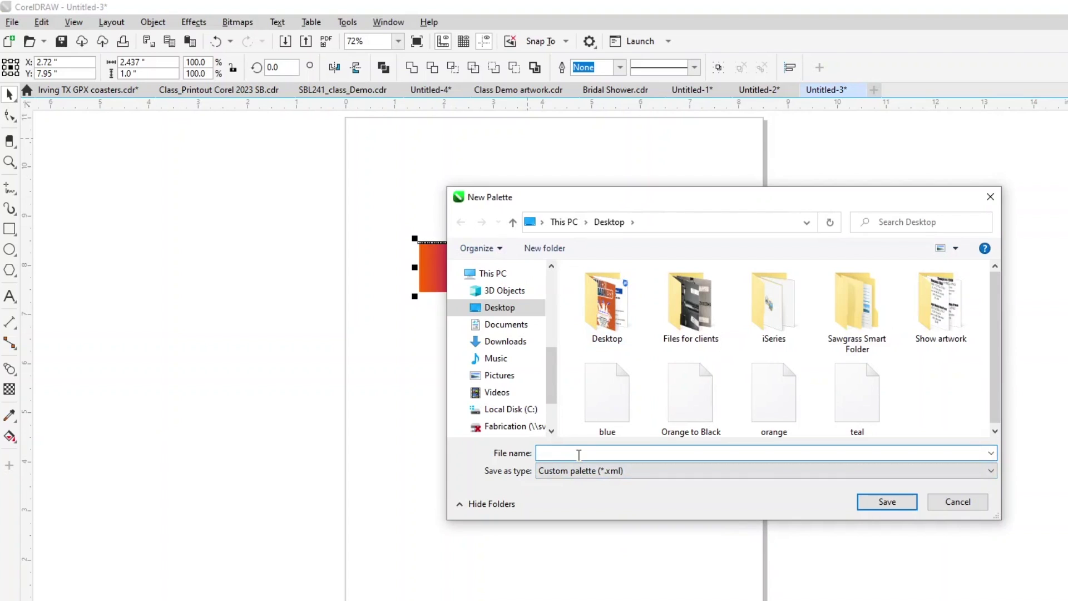
{"action": "type", "text": "Purple orange"}
{"action": "left_click", "coordinate": [887, 502]}
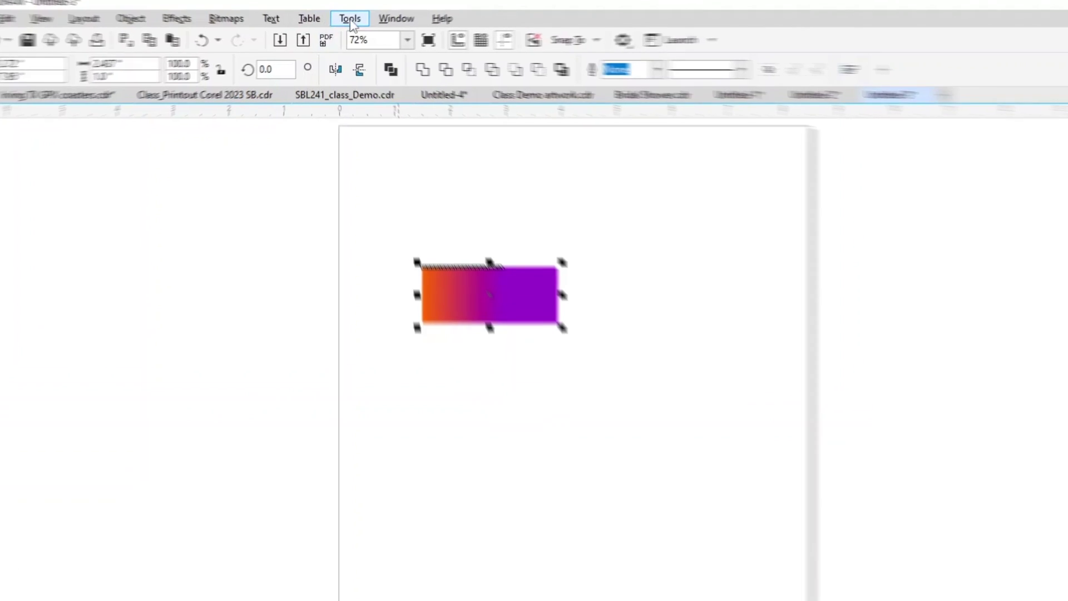
Step: Run the Macros.CreateChart macro from the ColorChartCreator project
{"action": "left_click", "coordinate": [352, 21]}
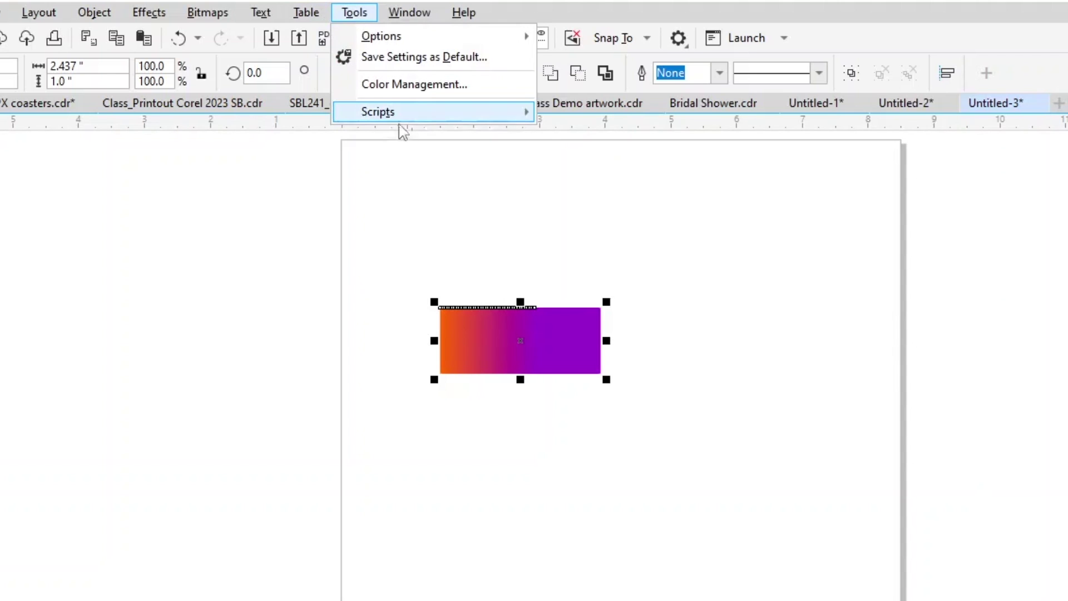
{"action": "mouse_move", "coordinate": [378, 112]}
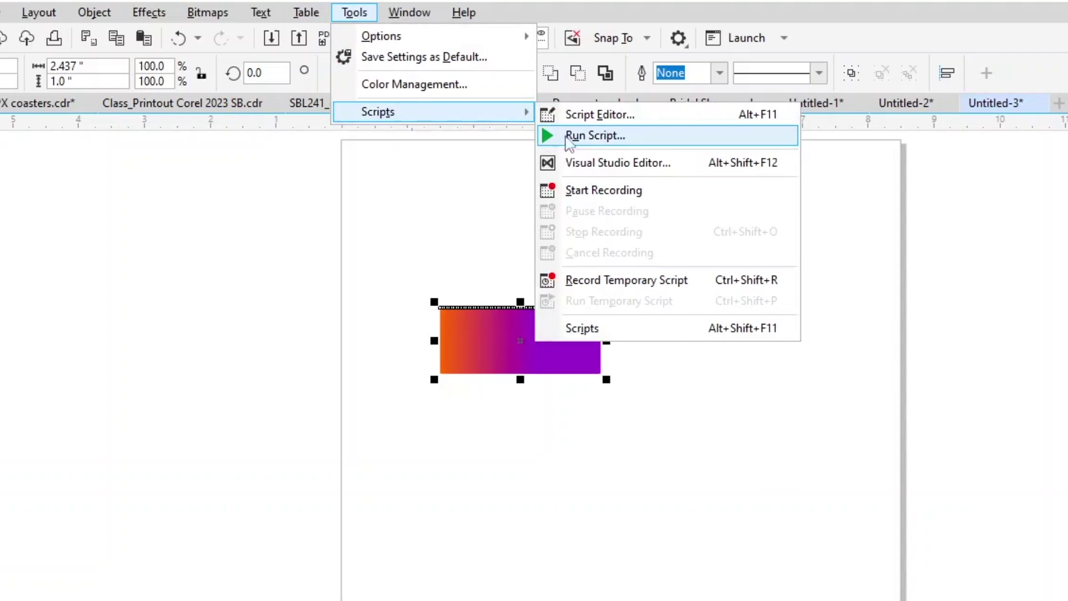
{"action": "left_click", "coordinate": [586, 140]}
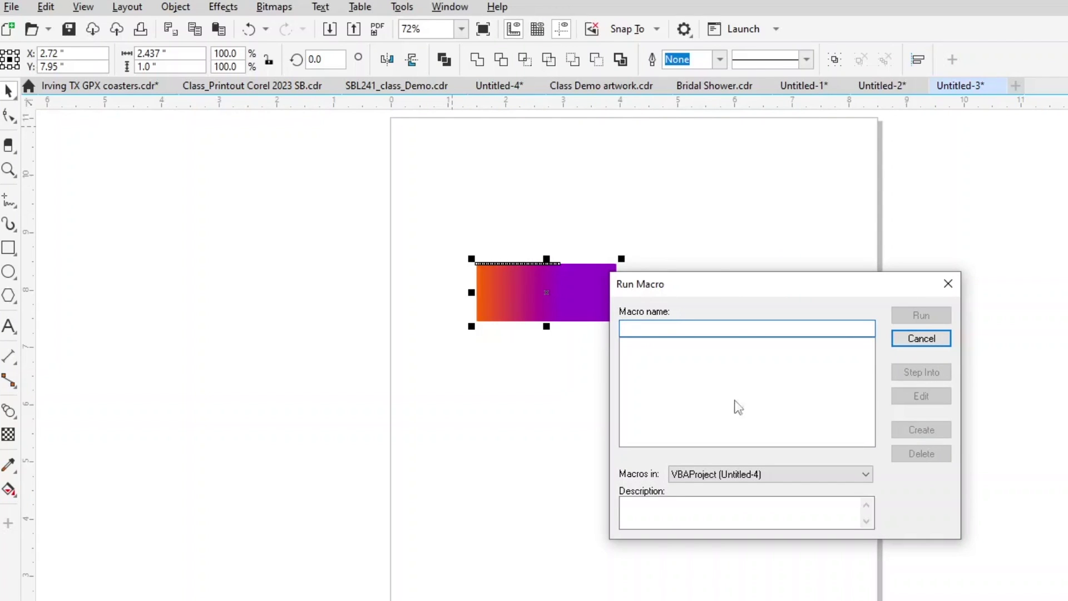
{"action": "left_click", "coordinate": [716, 480]}
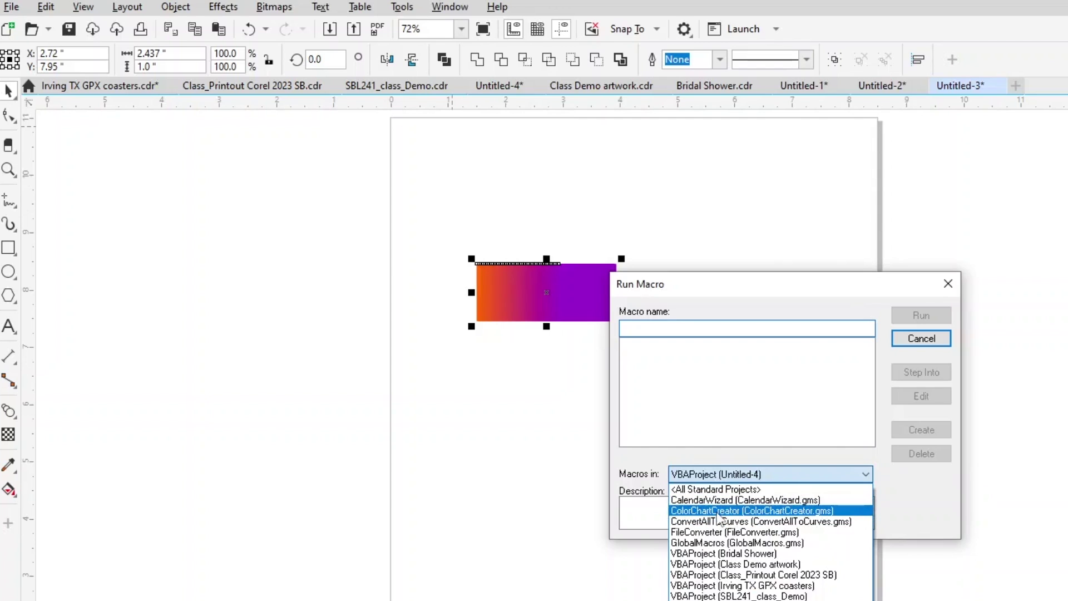
{"action": "left_click", "coordinate": [719, 512]}
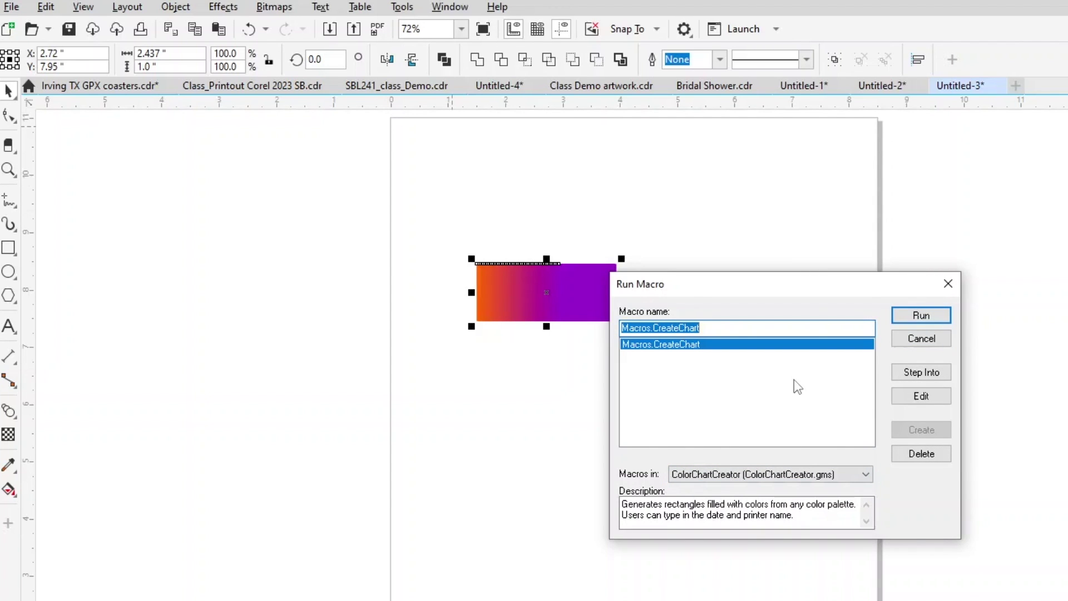
{"action": "left_click", "coordinate": [922, 317]}
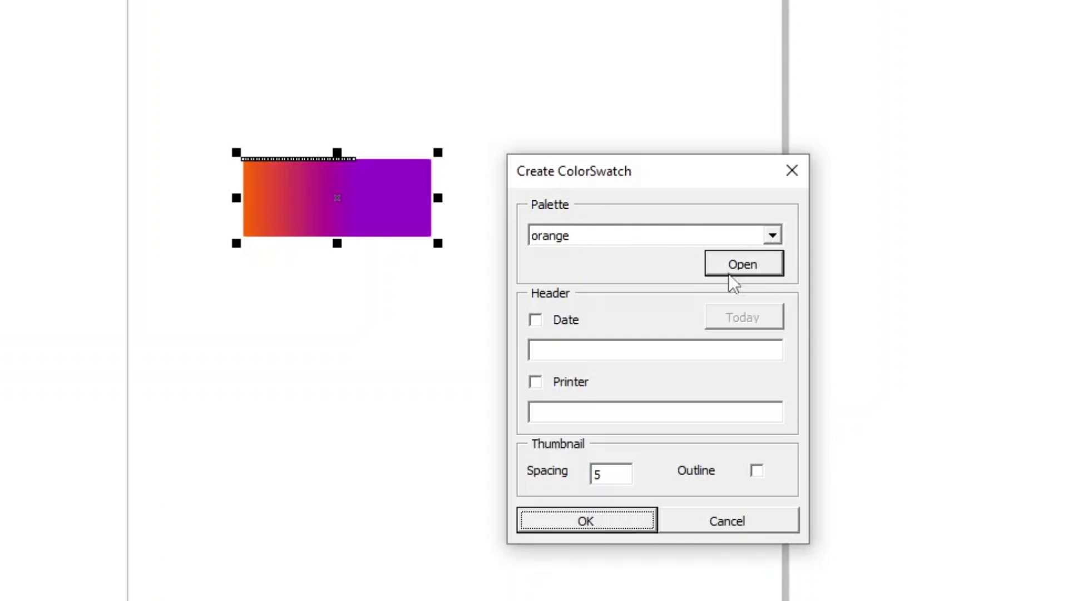
Step: Browse for and load the Purple orange palette file as the chart's colour source
{"action": "left_click", "coordinate": [742, 267]}
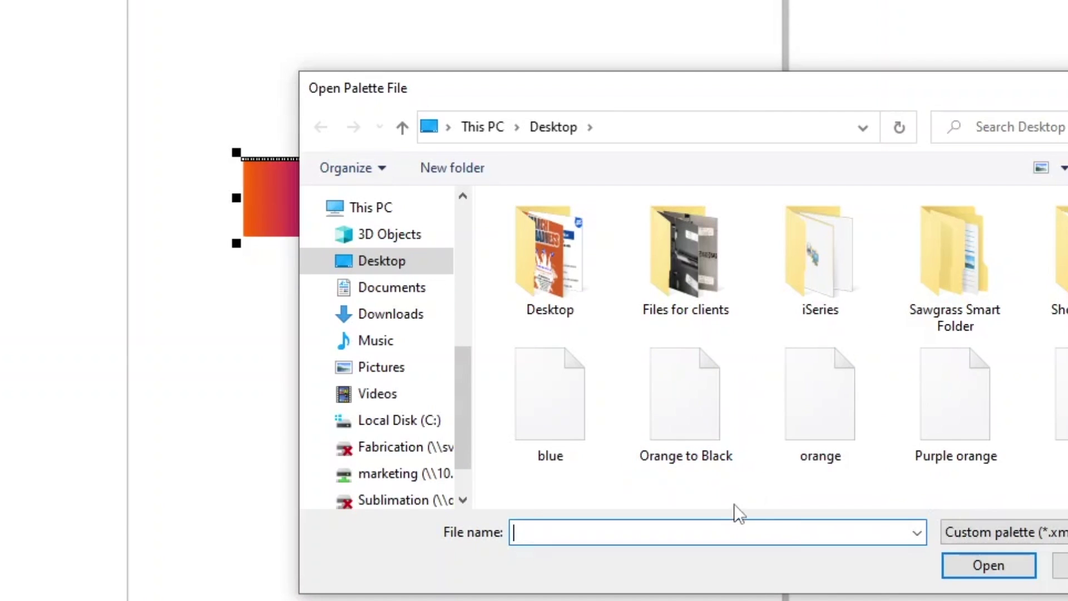
{"action": "left_click", "coordinate": [964, 416]}
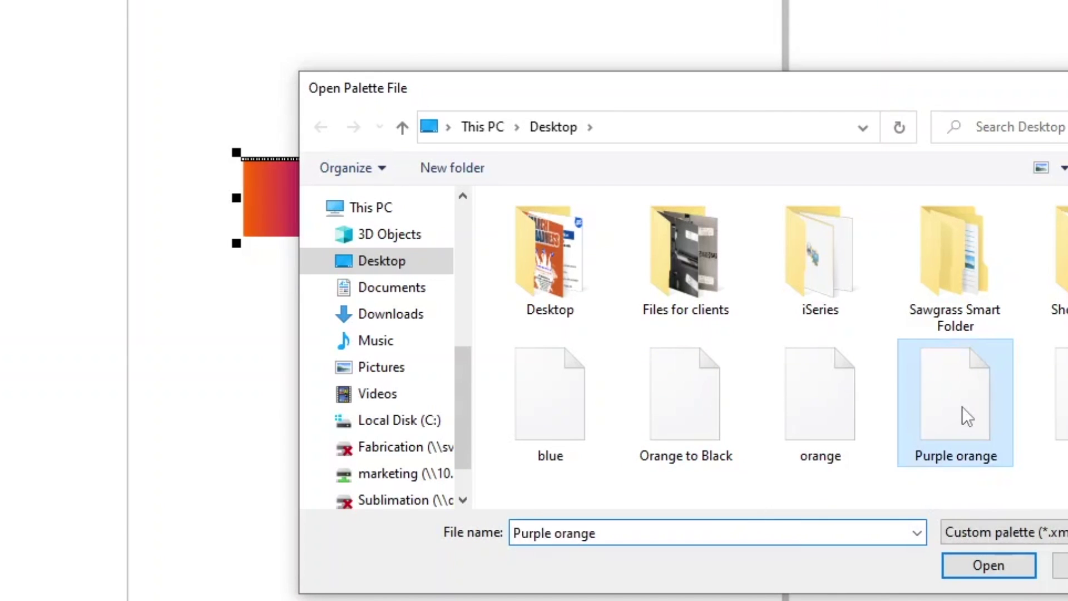
{"action": "left_click", "coordinate": [990, 567]}
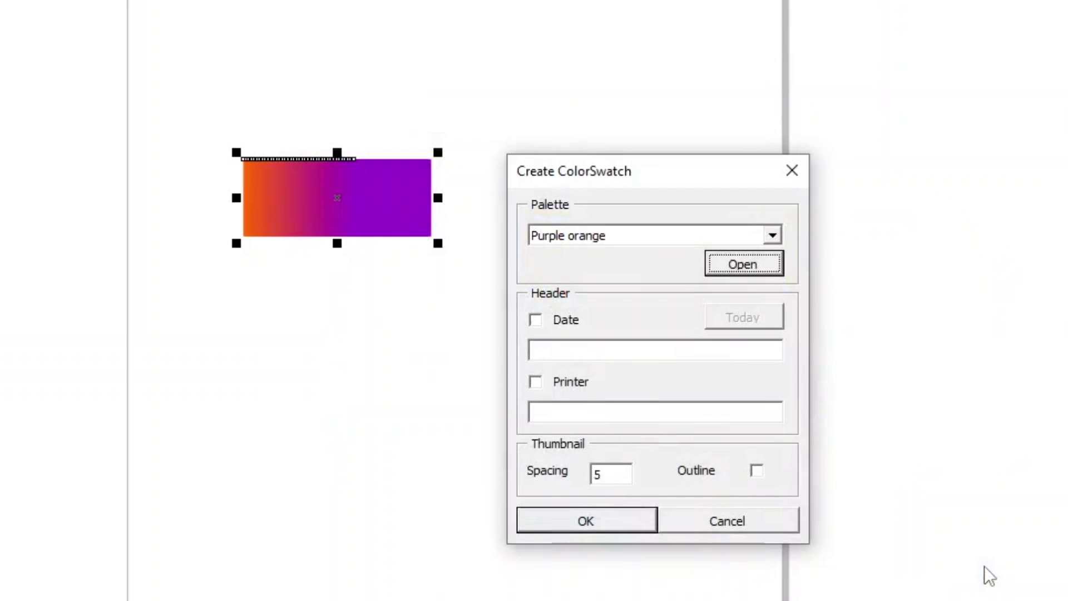
{"action": "left_click", "coordinate": [597, 474]}
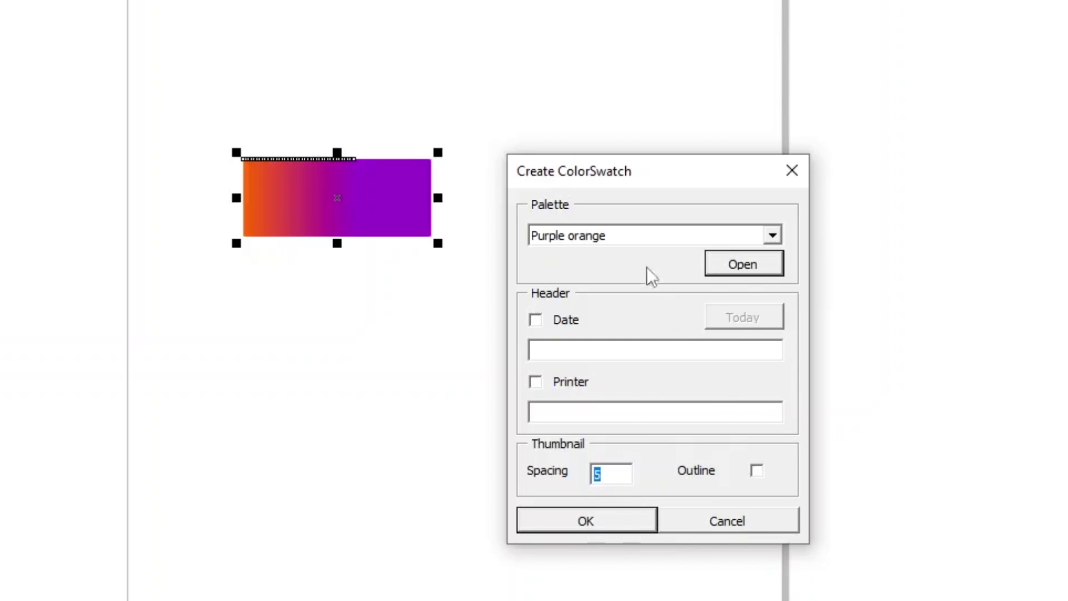
Step: Confirm the Create ColorSwatch settings to build the Purple orange colour chart
{"action": "left_click", "coordinate": [594, 524]}
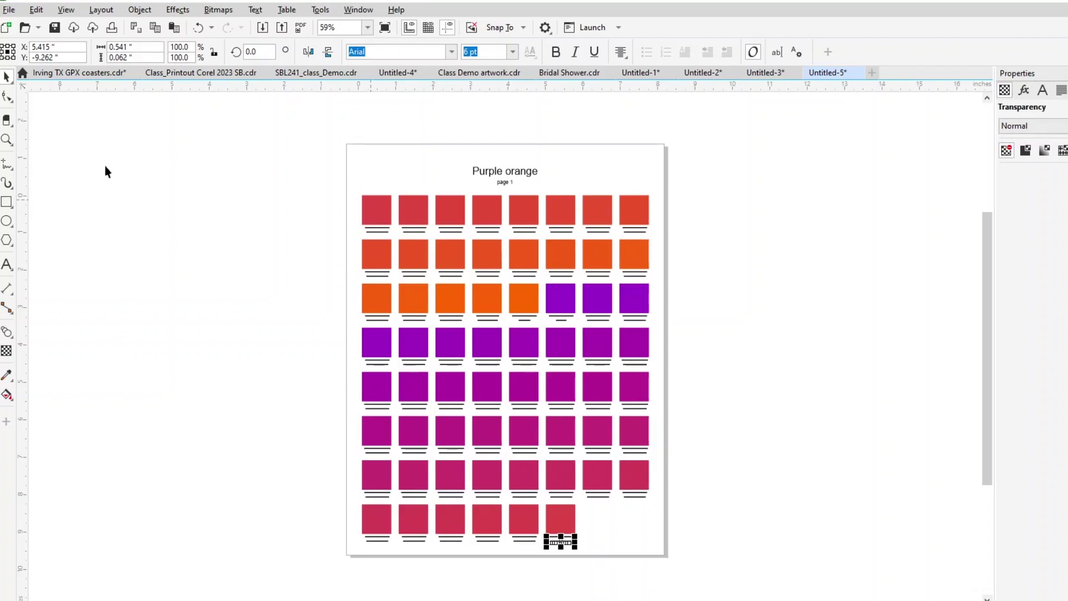
Step: Zoom into the top-left swatches so their RGB labels are readable
{"action": "left_click", "coordinate": [6, 140]}
{"action": "left_click_drag", "start_coordinate": [384, 222], "coordinate": [627, 305]}
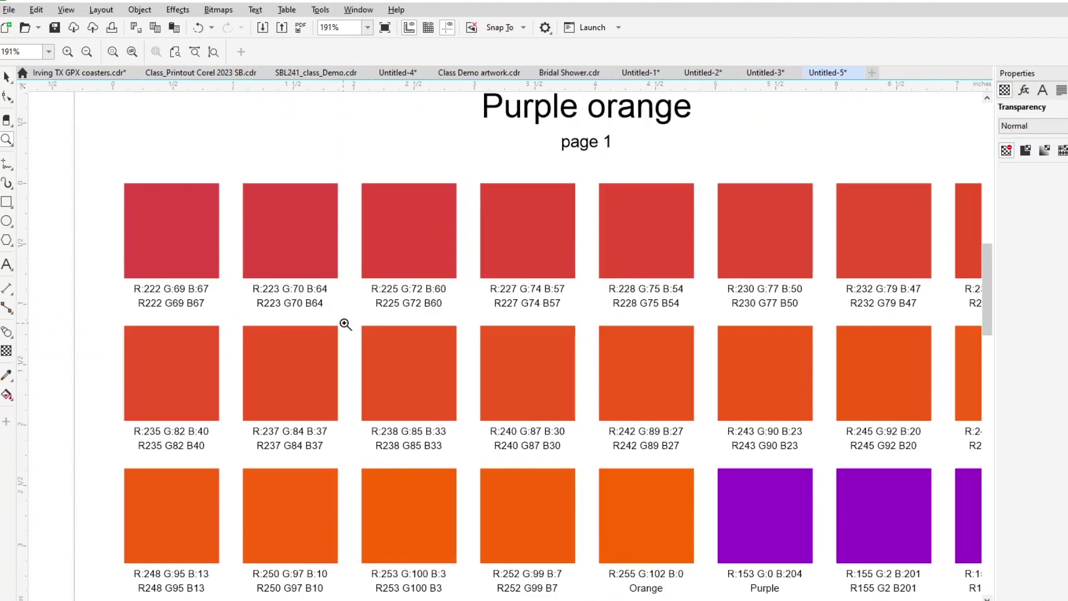